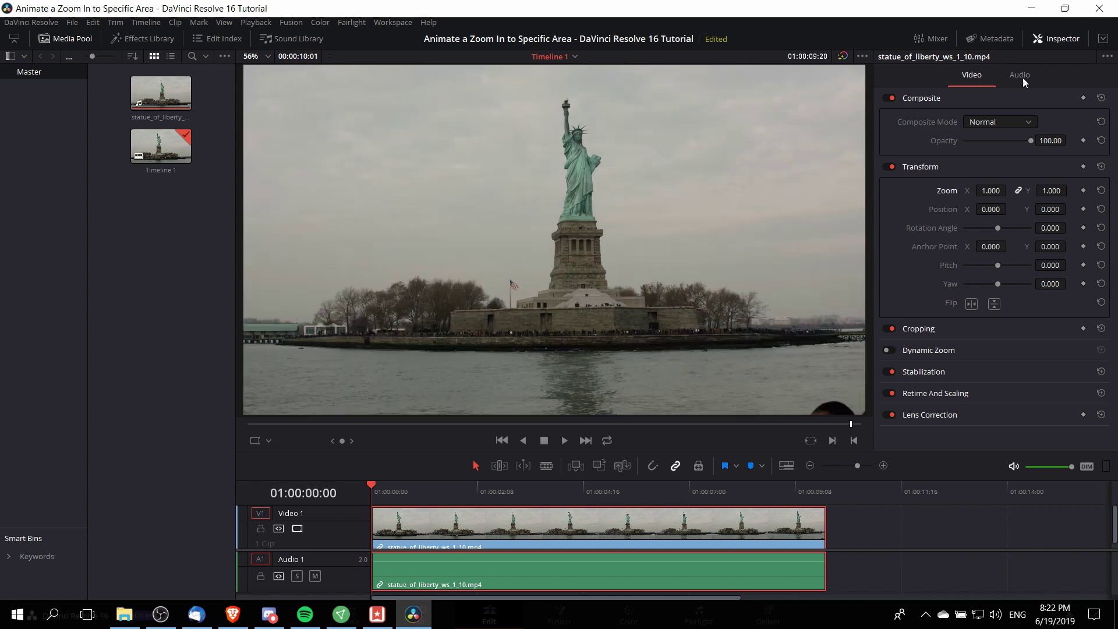
Step: Nudge the horizontal zoom and position values, then scrub the playhead back to 01:00:00:00
left_click(988, 190)
left_click(990, 190)
left_click_drag(988, 205, 1011, 210)
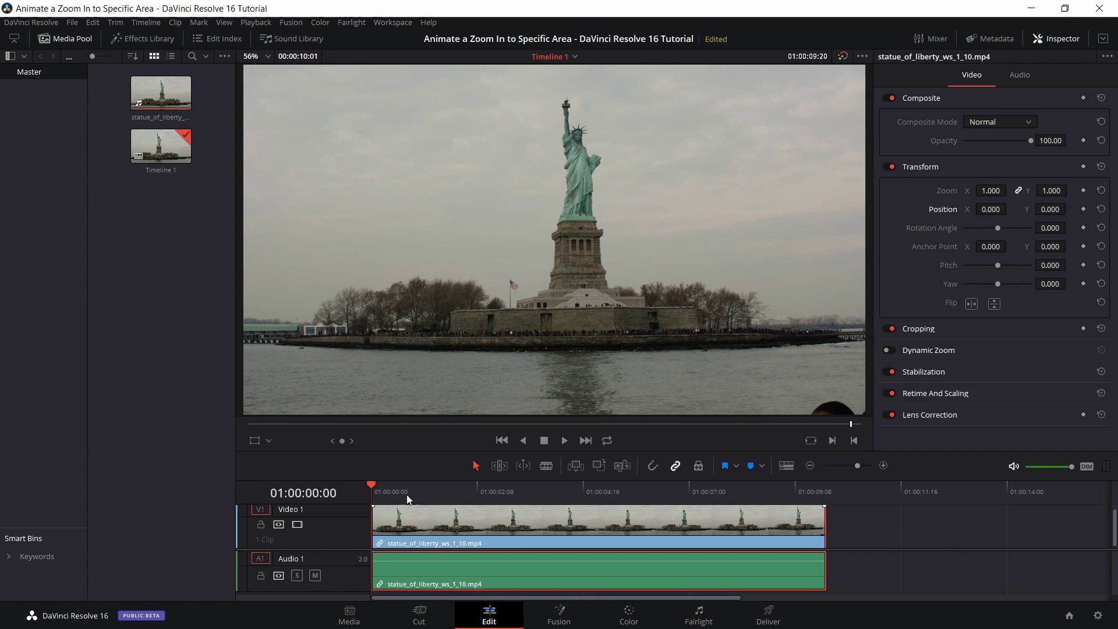
mouse_move(379, 488)
left_mouse_down()
mouse_move(395, 488)
mouse_move(358, 488)
left_mouse_up()
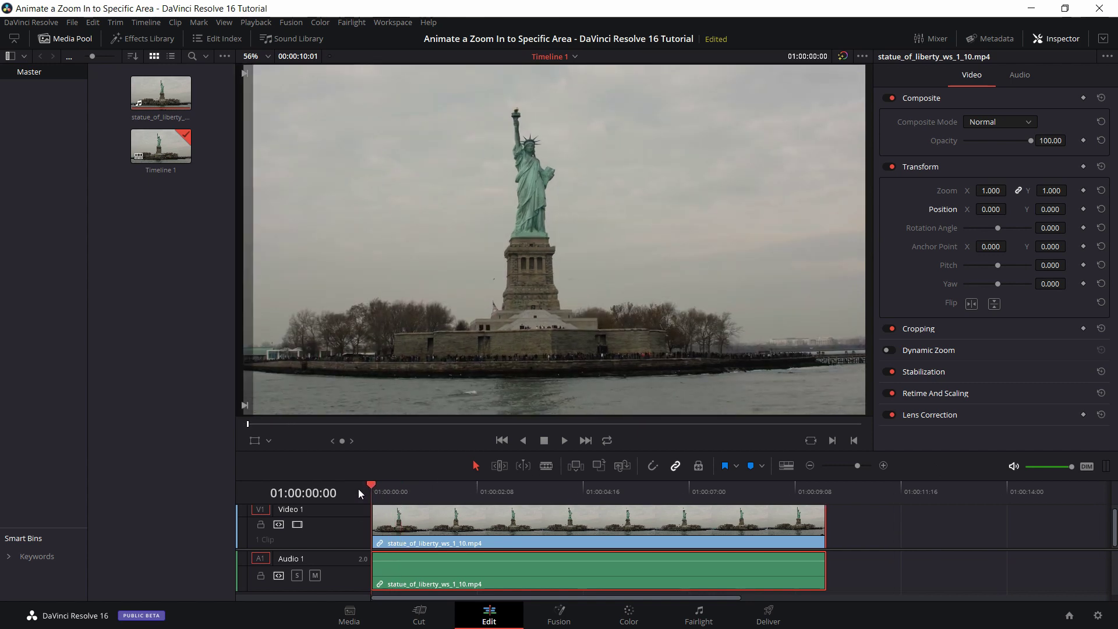
Step: Keyframe Zoom at 1.000 at the clip start and 1.810 at 01:00:02:09
left_click(1083, 190)
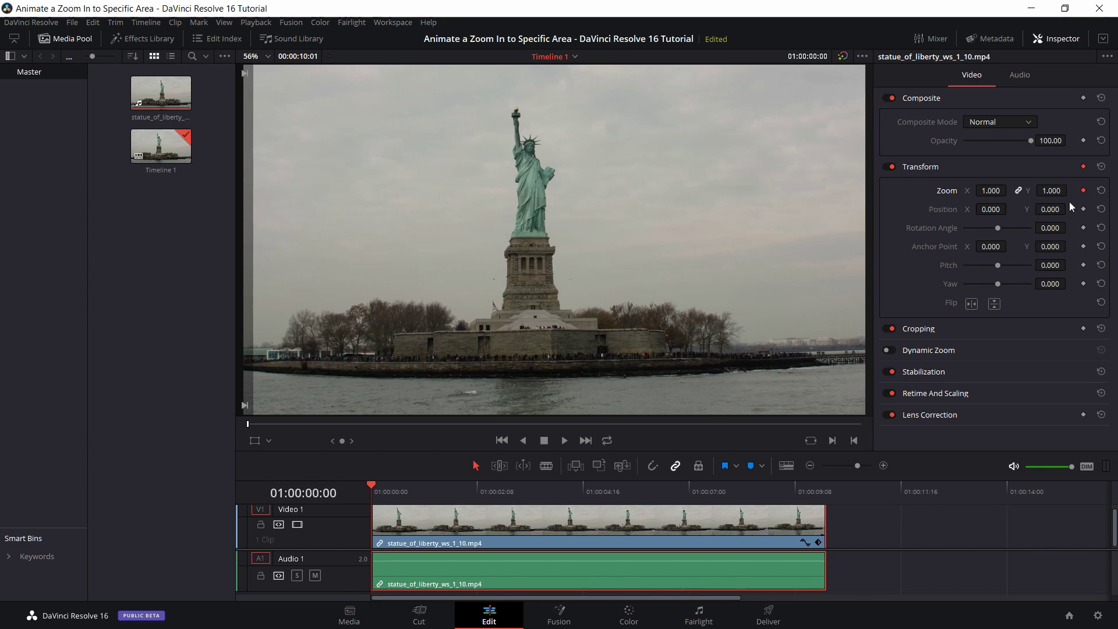
left_click_drag(448, 488, 480, 491)
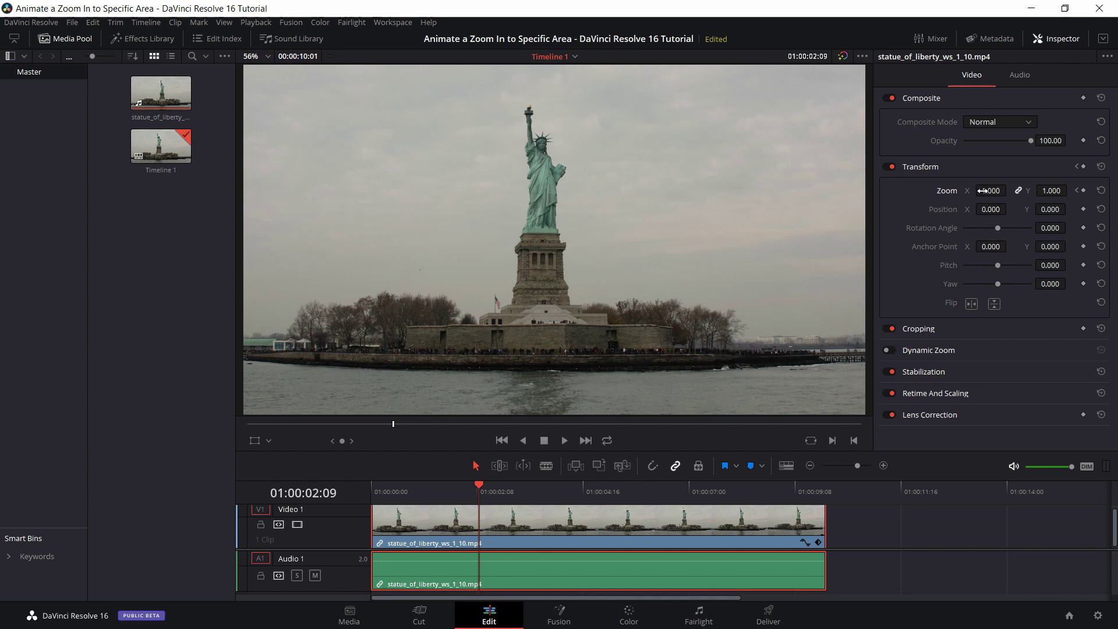
left_click_drag(983, 190, 1014, 190)
left_click(1084, 191)
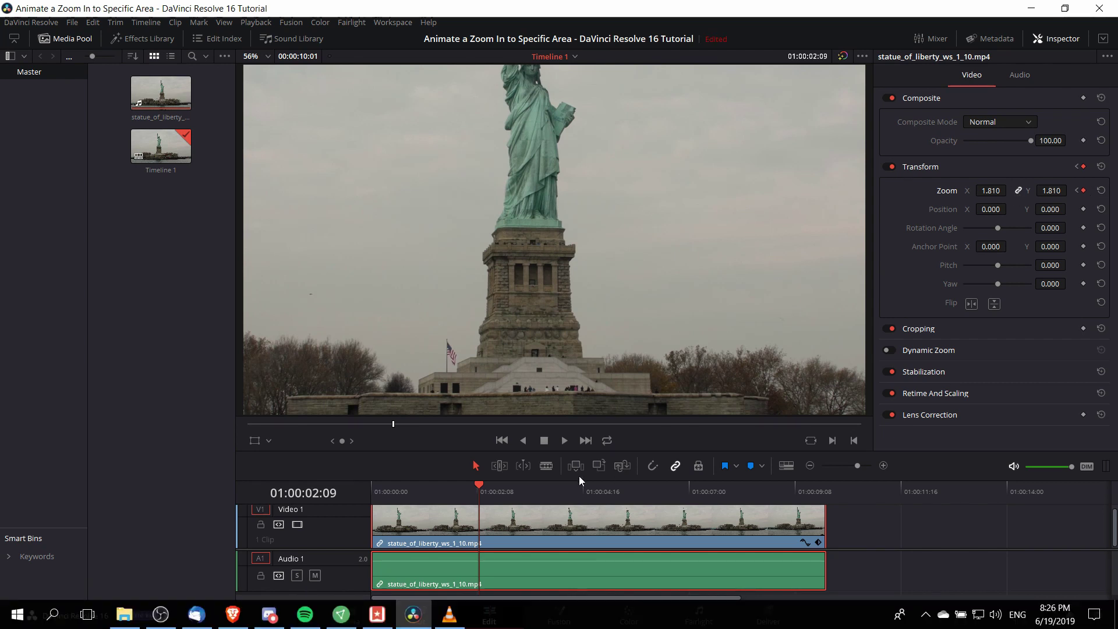
left_click_drag(445, 492, 333, 498)
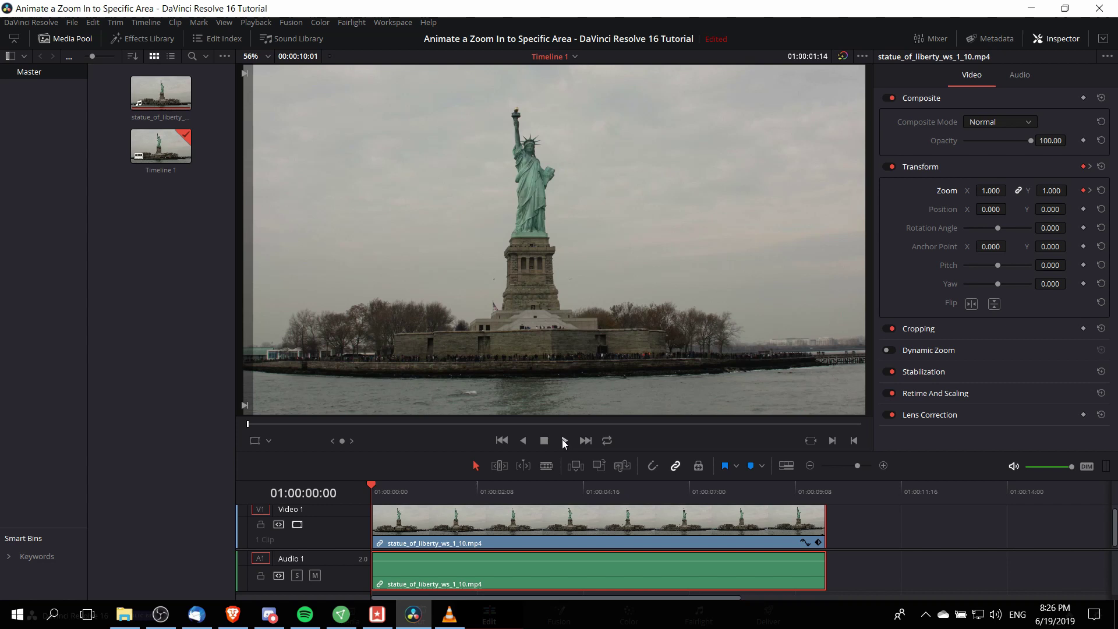
left_click(562, 440)
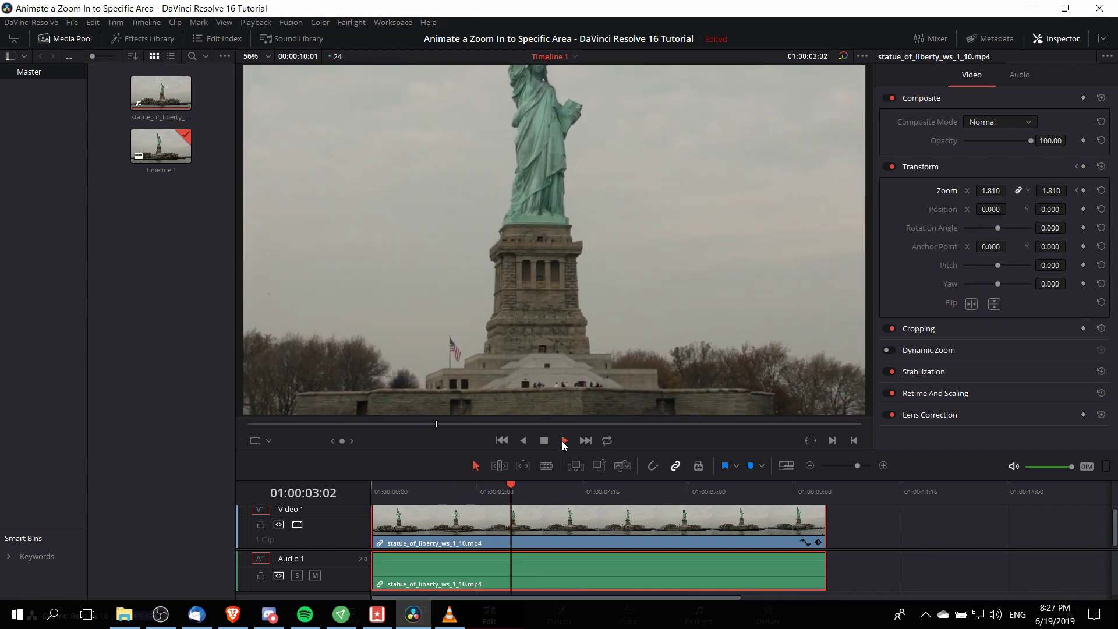
left_click(562, 440)
left_click_drag(398, 484, 358, 490)
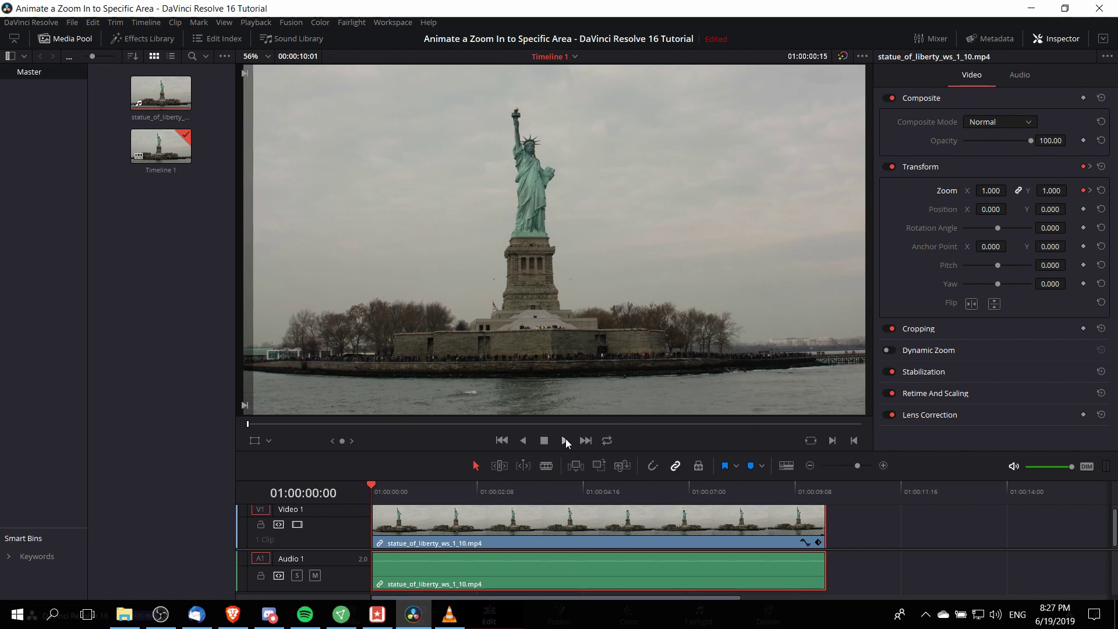
left_click(565, 441)
left_click(565, 441)
left_click(564, 441)
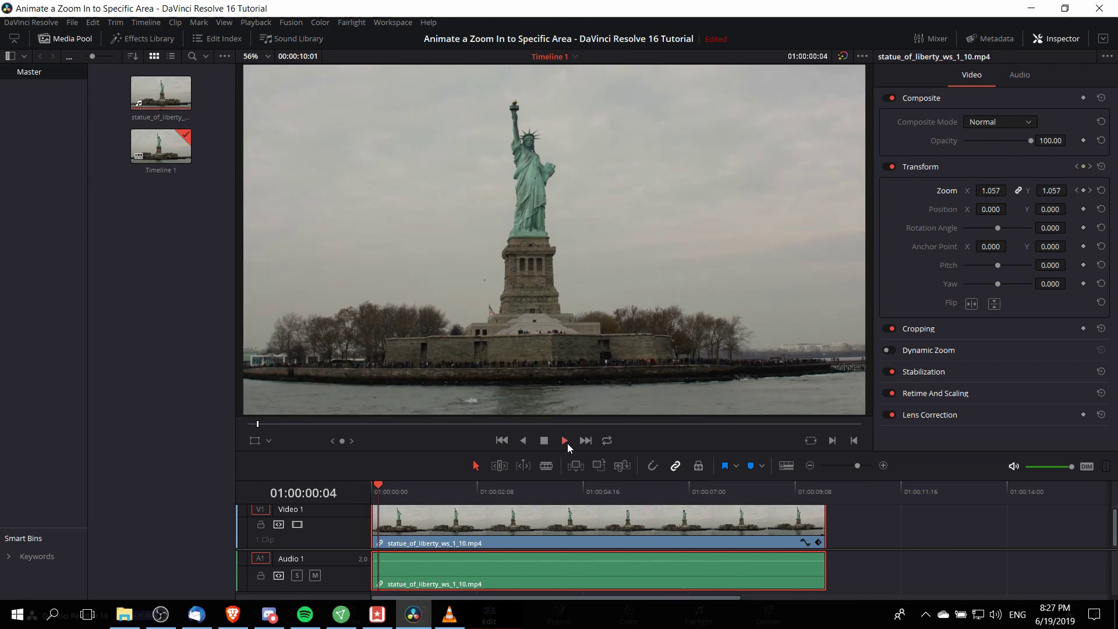
Step: Stop playback, return to the 01:00:02:09 keyframe, and raise its zoom to 2.130
key("space")
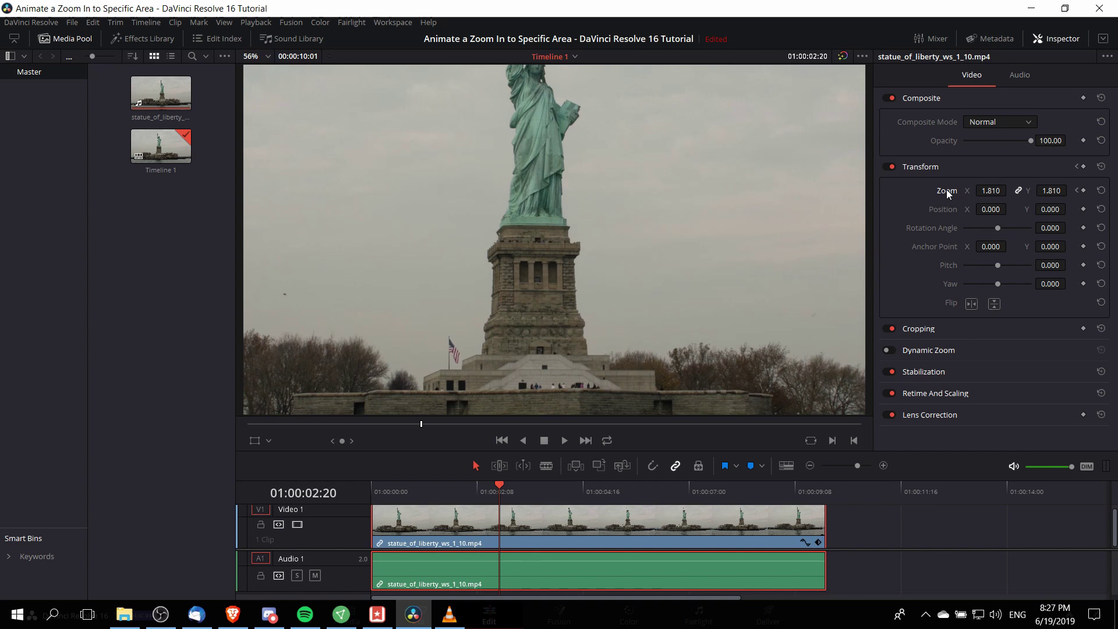
left_click(1076, 191)
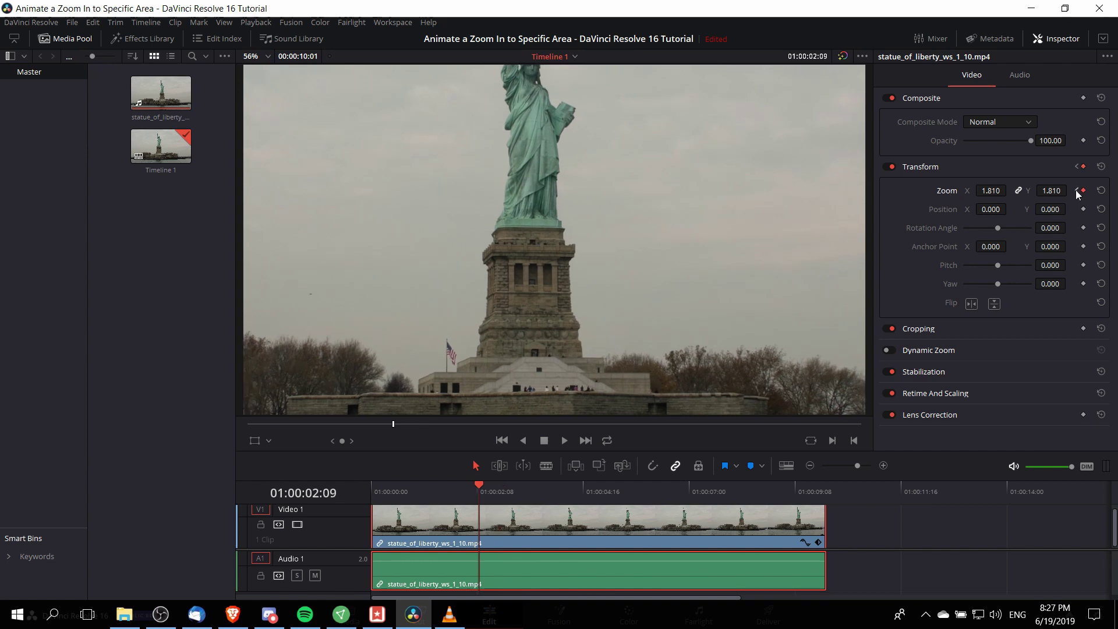
left_click(1076, 192)
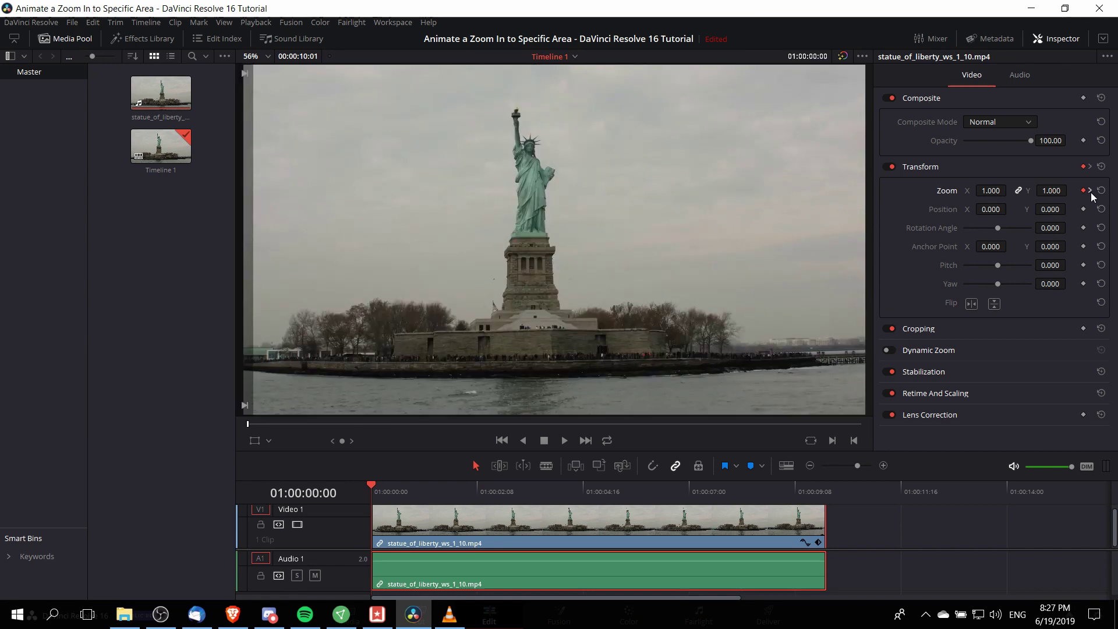
left_click(1090, 191)
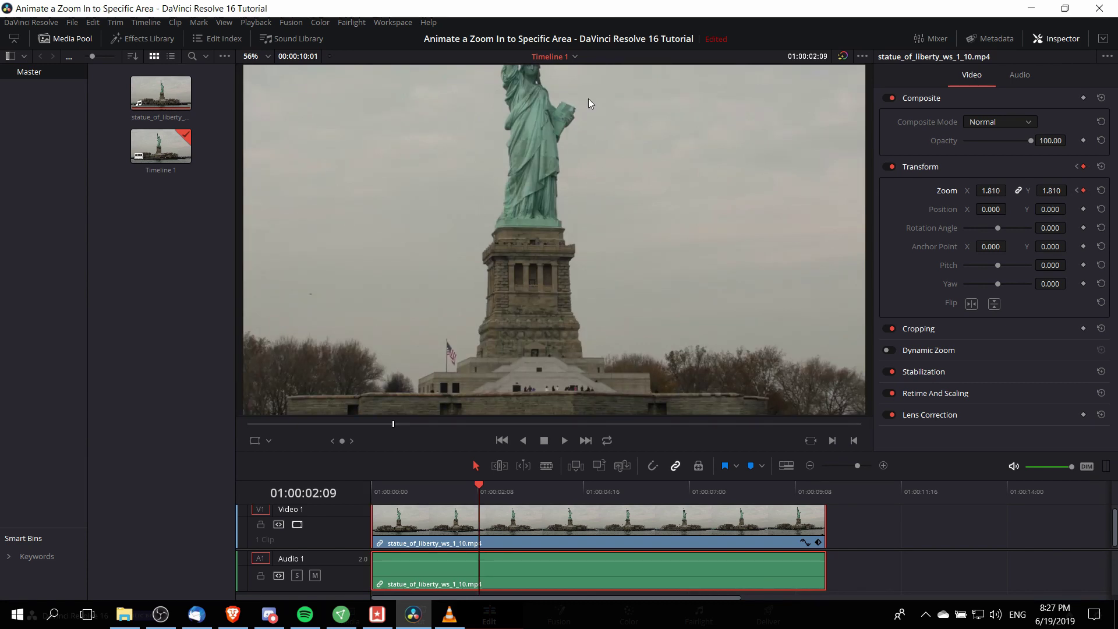
left_click_drag(991, 190, 1010, 190)
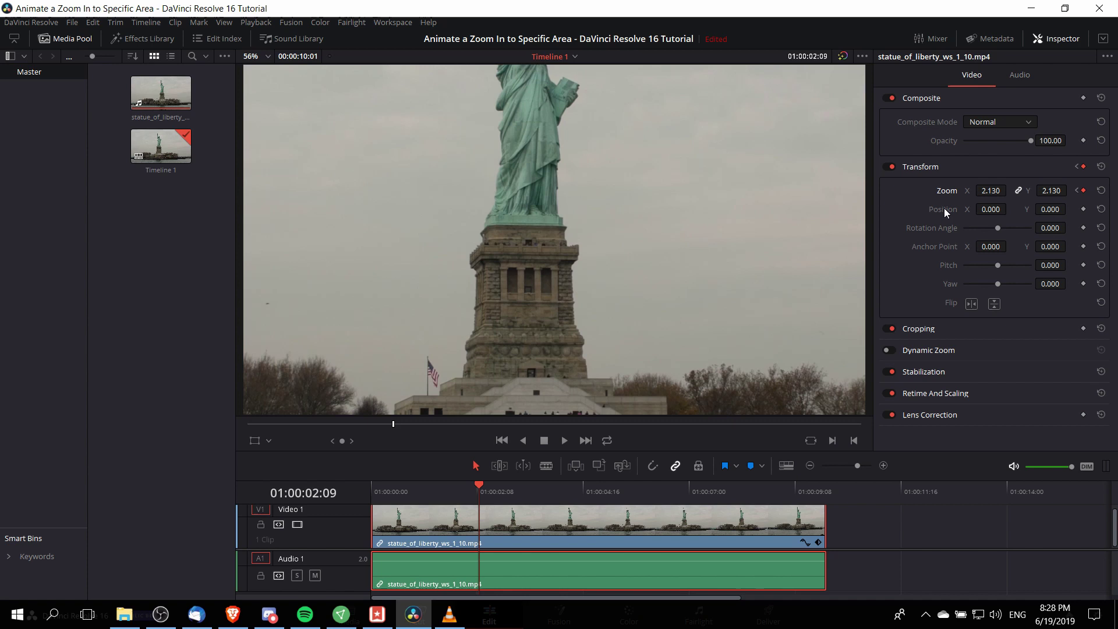
Step: Keyframe Position at the clip start, then set Position Y to -402 at 01:00:02:09
left_click(1077, 190)
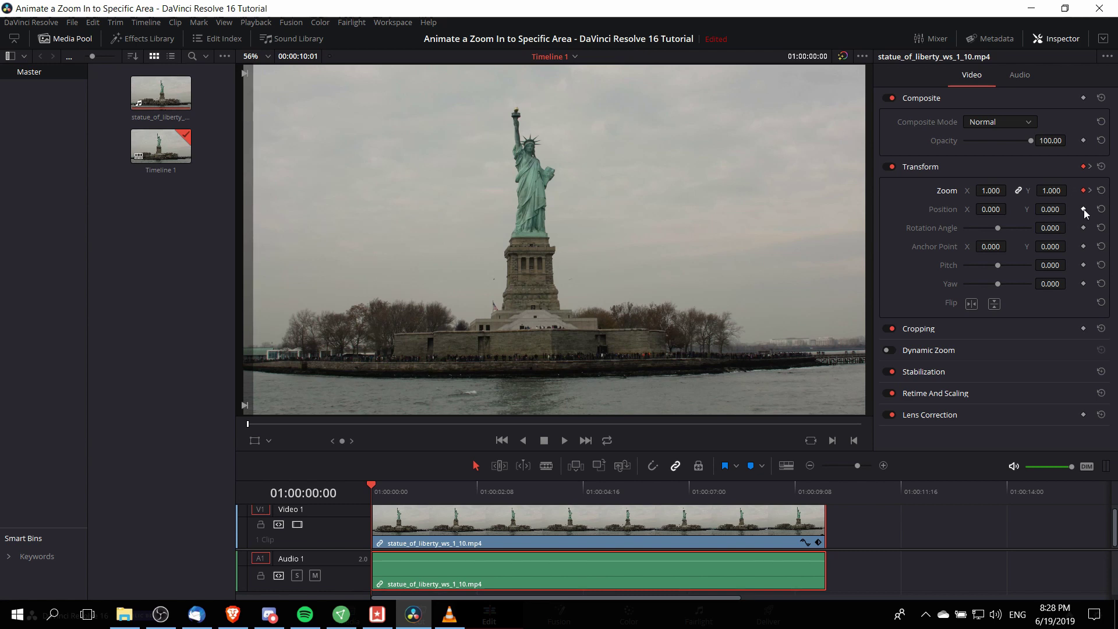
left_click(1084, 209)
left_click(1091, 192)
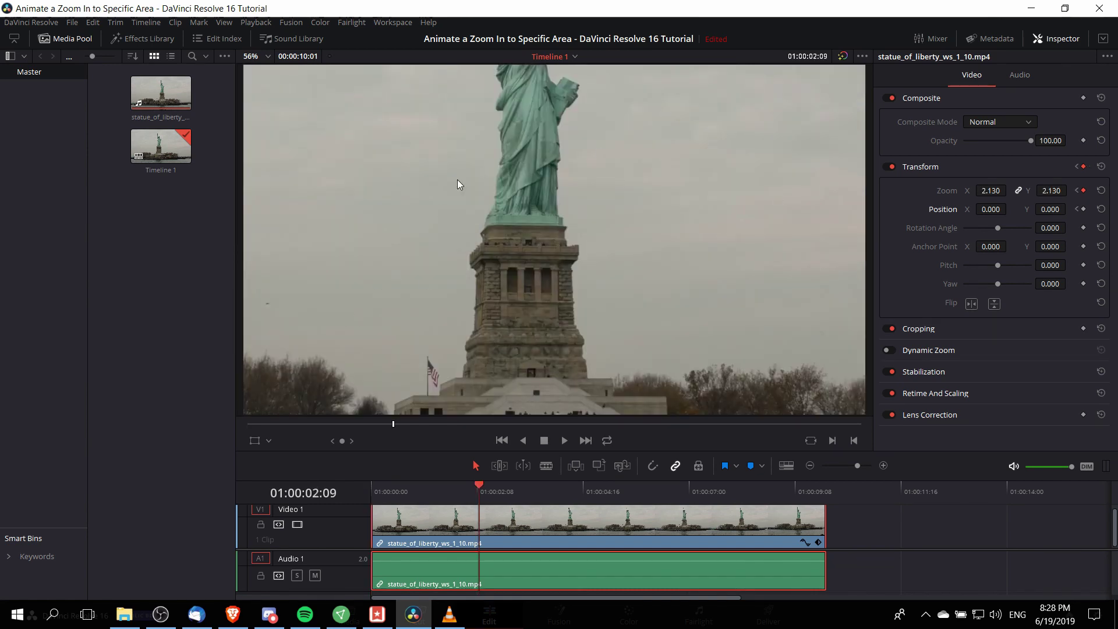
left_click(1049, 210)
left_click_drag(1054, 211, 989, 210)
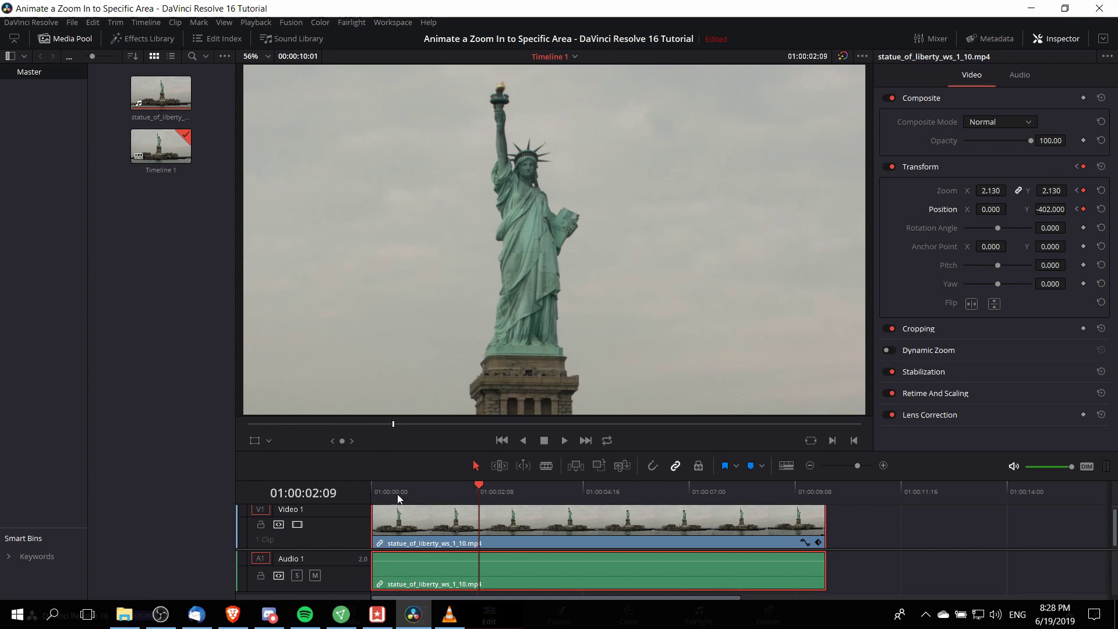
left_click(373, 489)
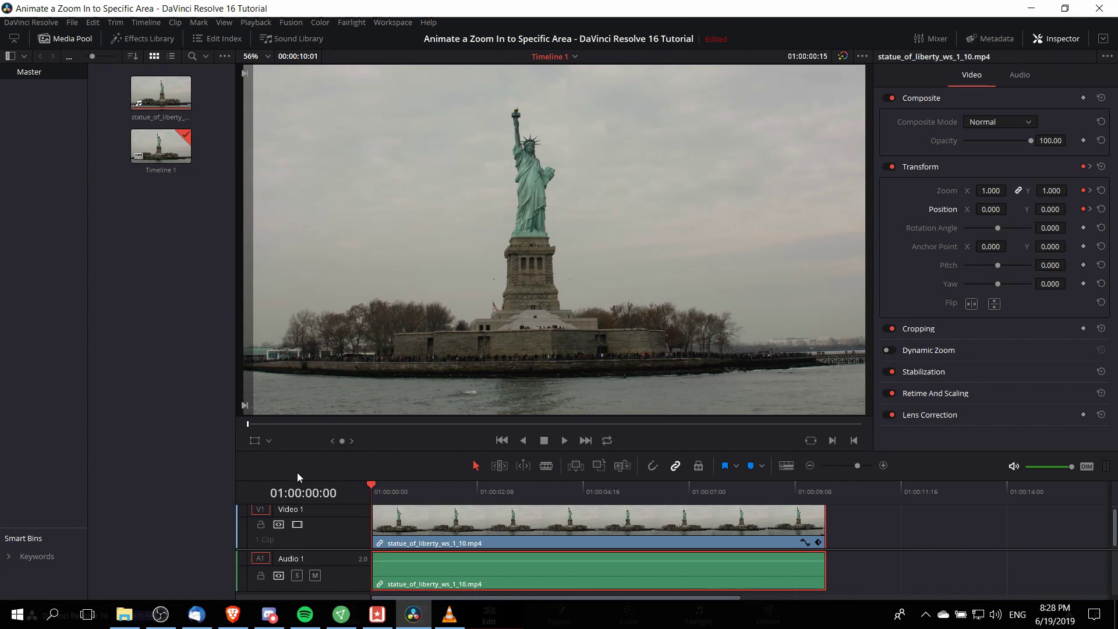
left_click(565, 441)
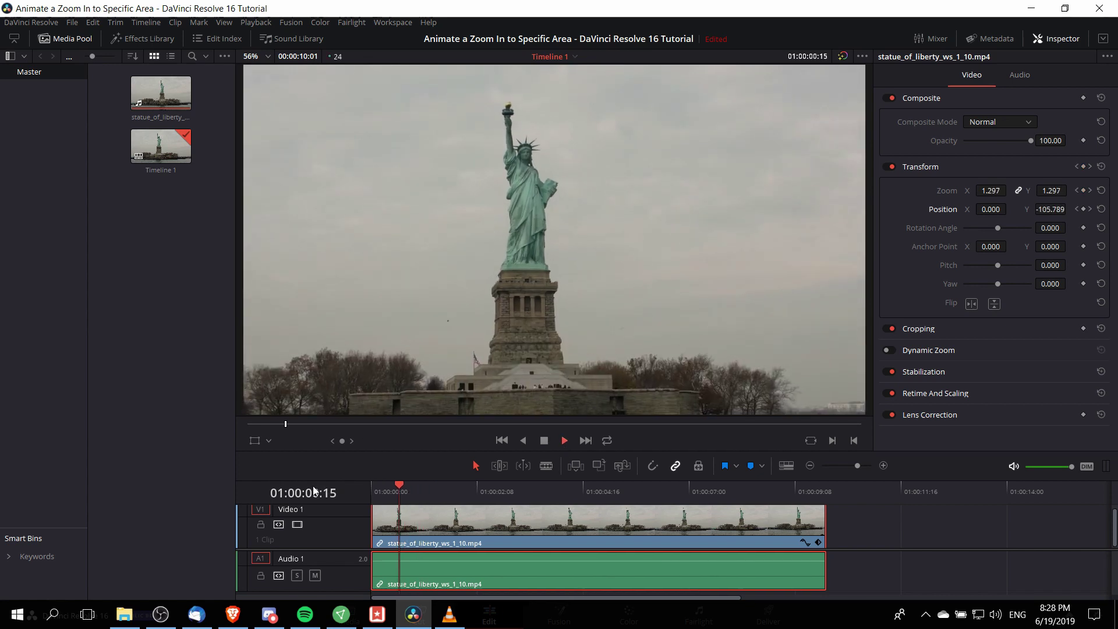
key("space")
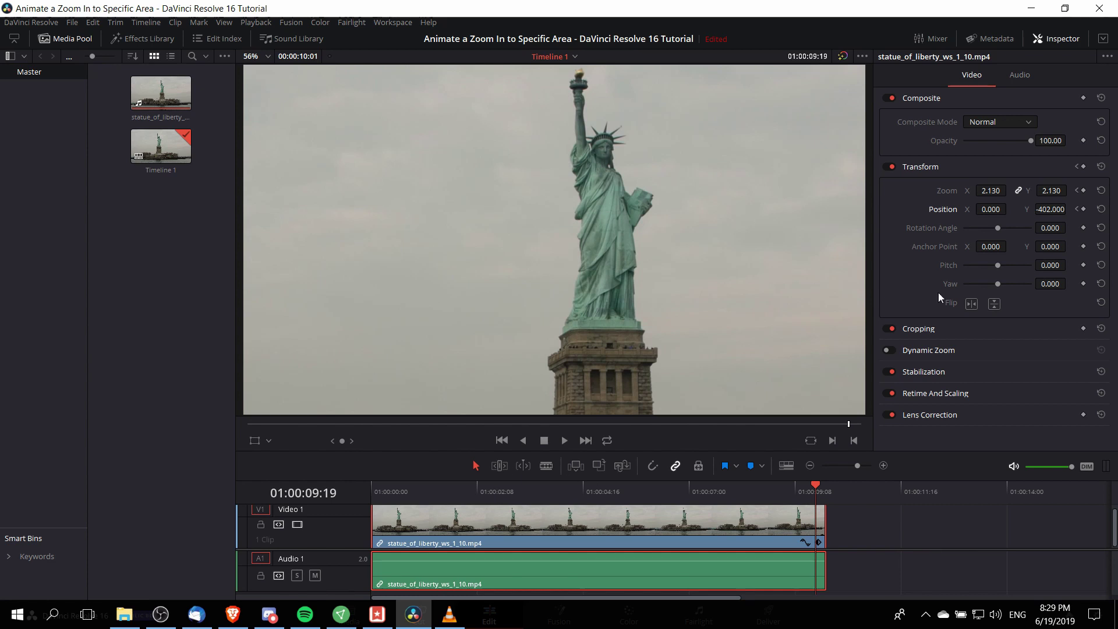
Step: Set Position X to 65 on the 01:00:02:09 keyframe, then jump to the clip's end
left_click(1077, 209)
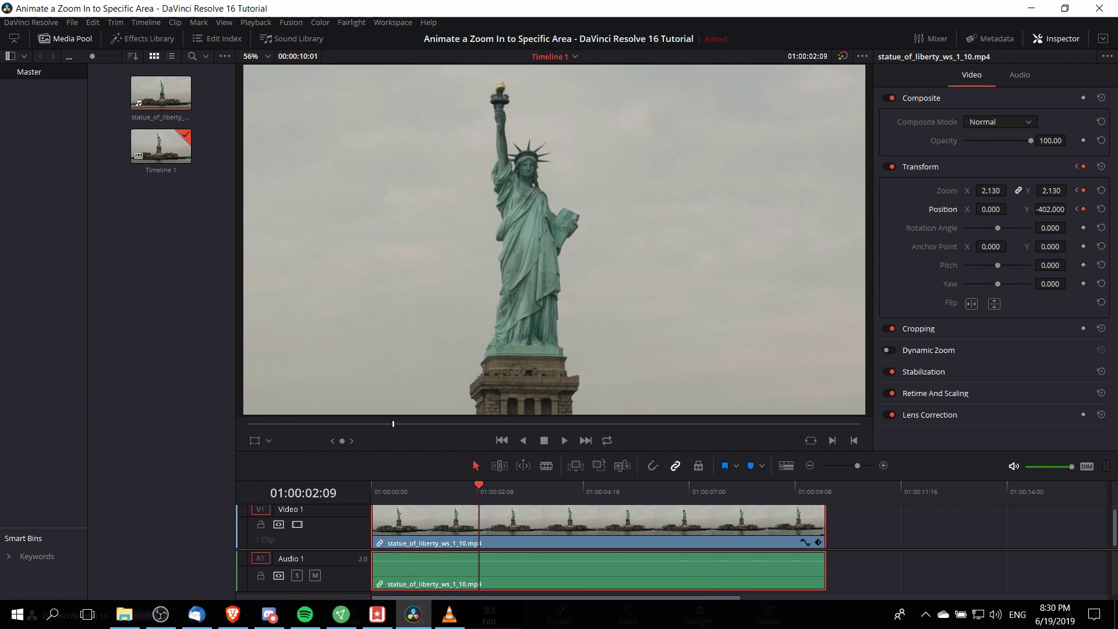
left_click_drag(1000, 208, 1010, 208)
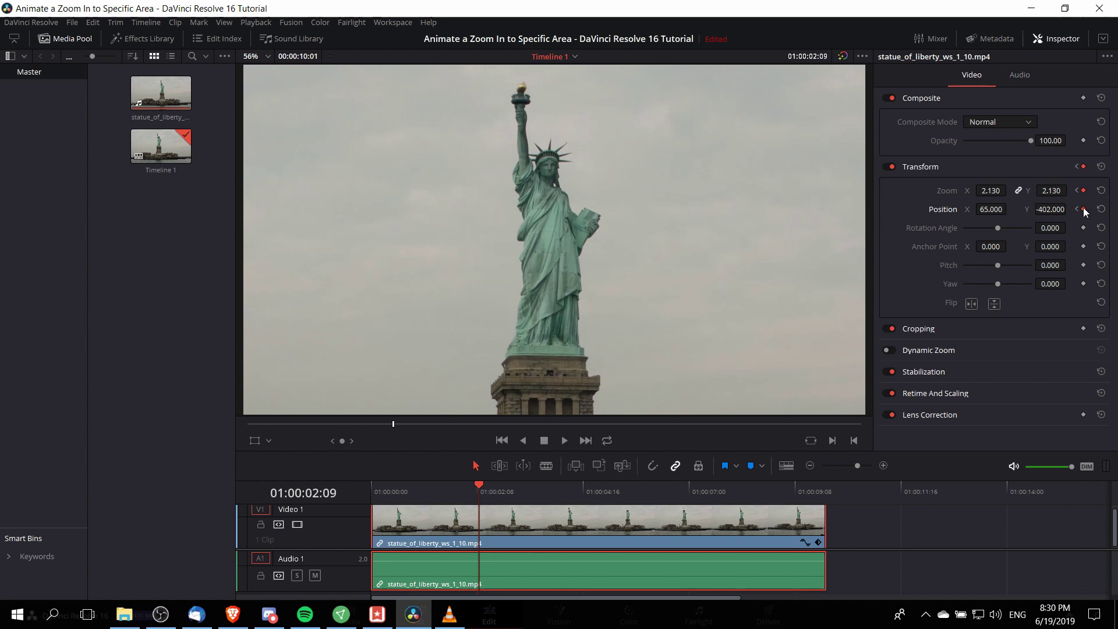
left_click(928, 489)
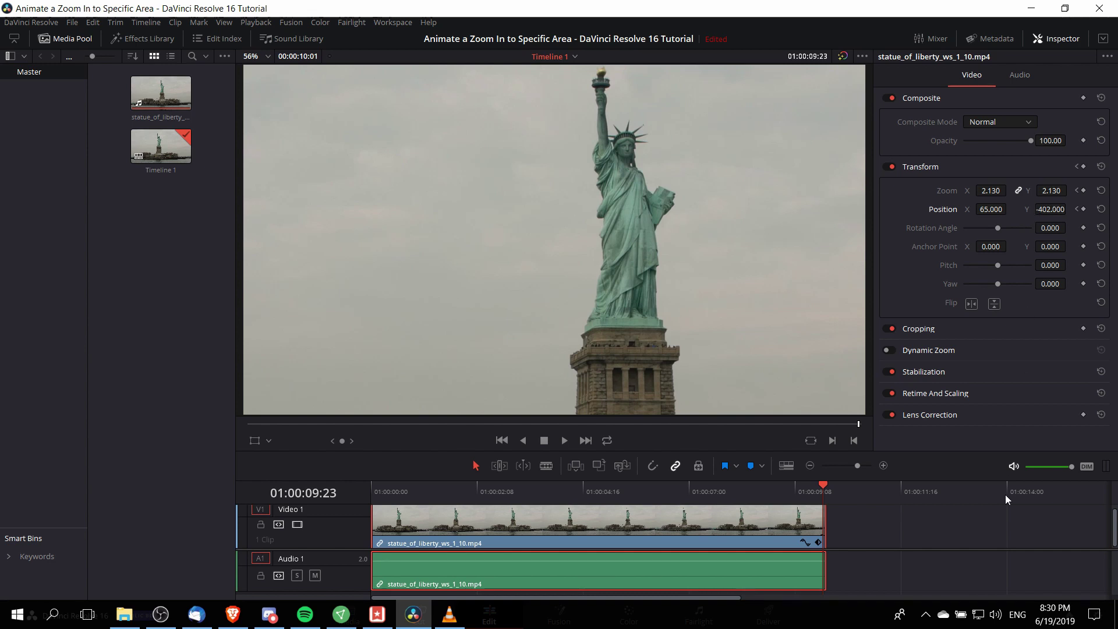
Step: On the last frame 01:00:09:23, set Position to -163, -474 to center the statue
key("Right")
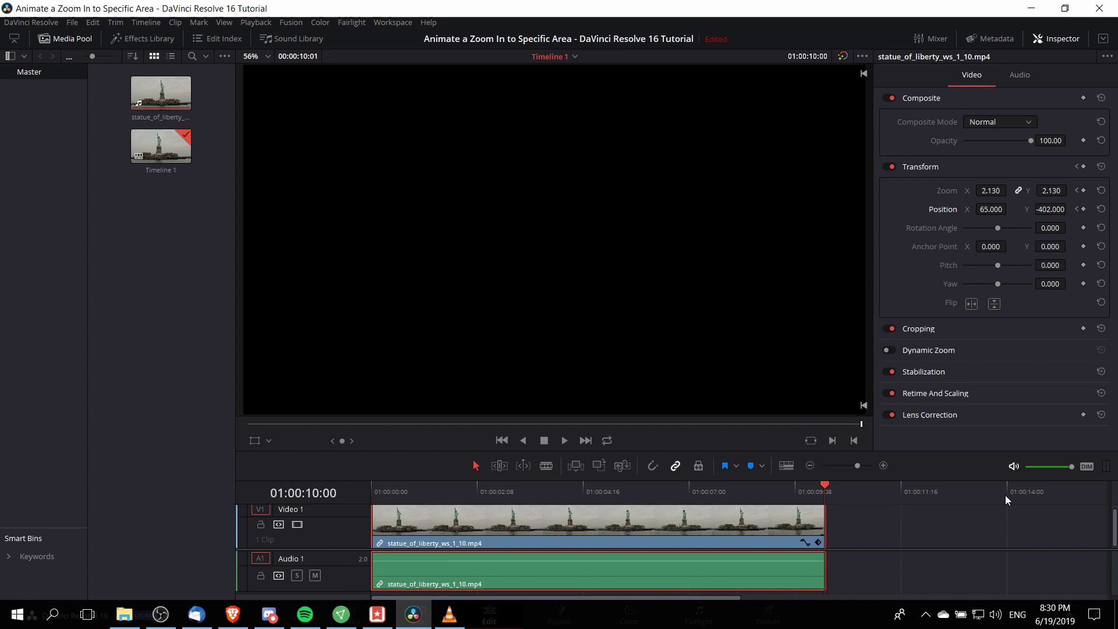
key("Left")
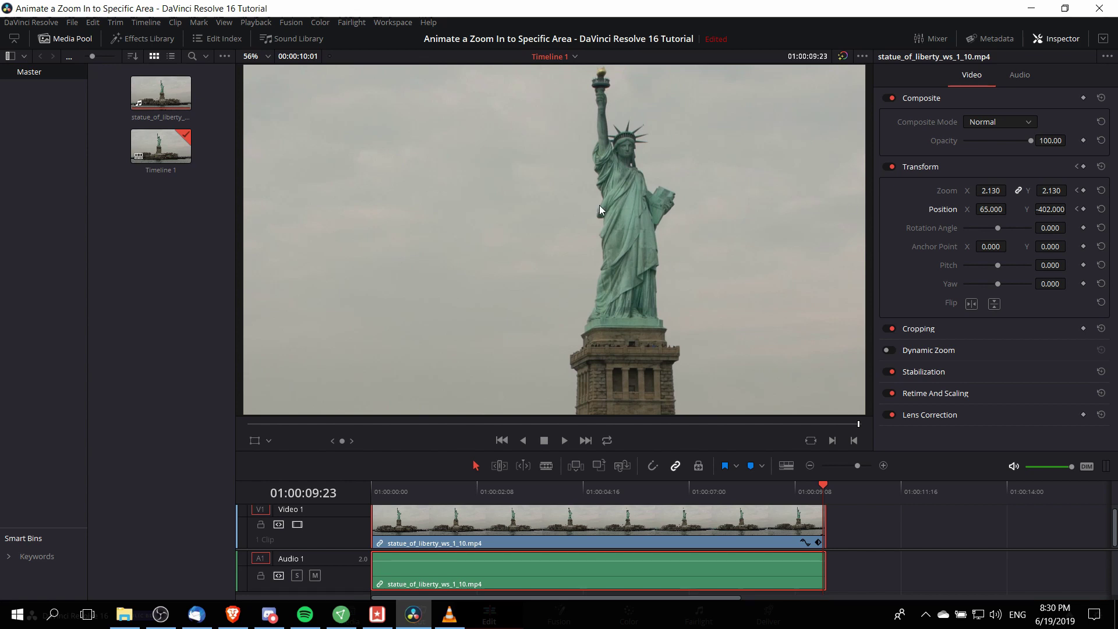
left_click_drag(990, 209, 886, 209)
left_click_drag(1011, 211, 1070, 209)
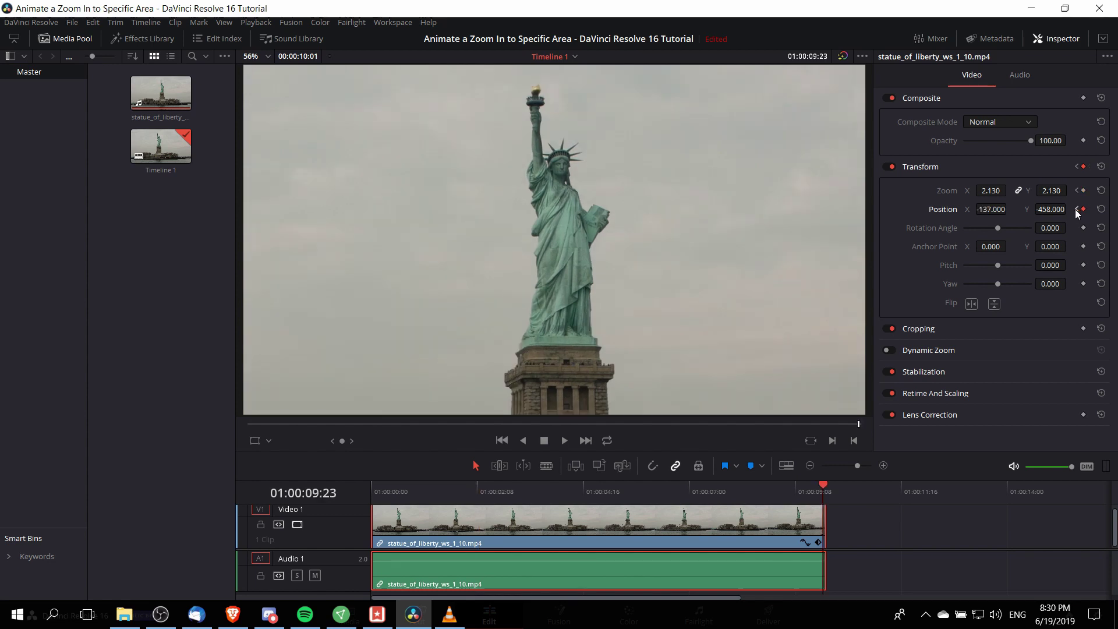
left_click_drag(1018, 209, 1004, 209)
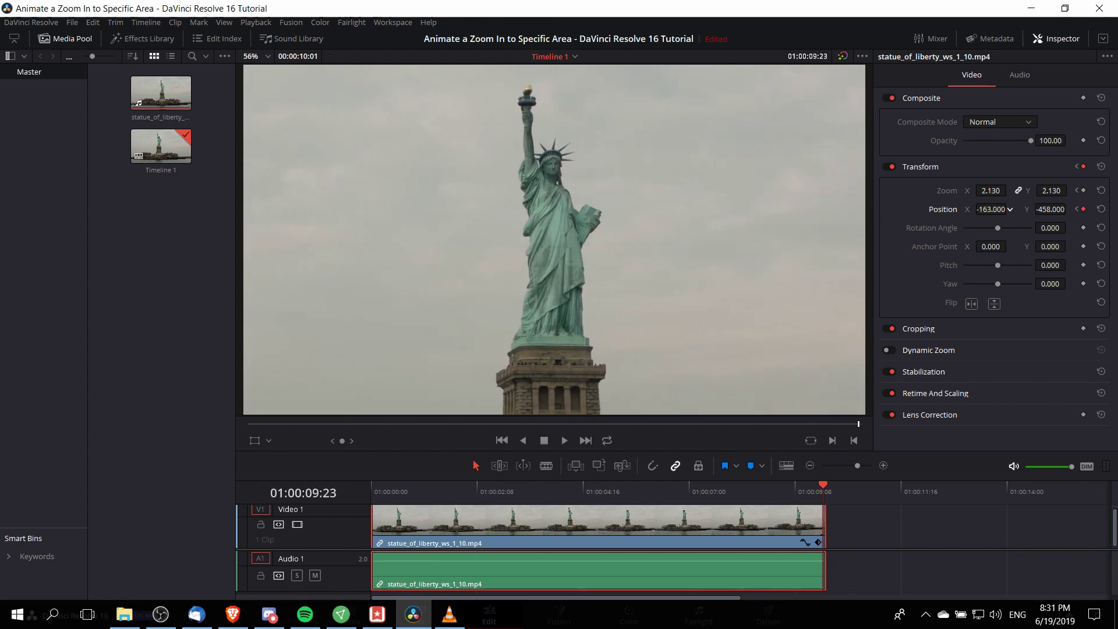
Step: Compare against the earlier keyframe and raise the final keyframe's zoom to 2.180
left_click(1074, 209)
left_click(1090, 209)
left_click(1076, 209)
left_click(1090, 209)
left_click_drag(1051, 191, 1069, 209)
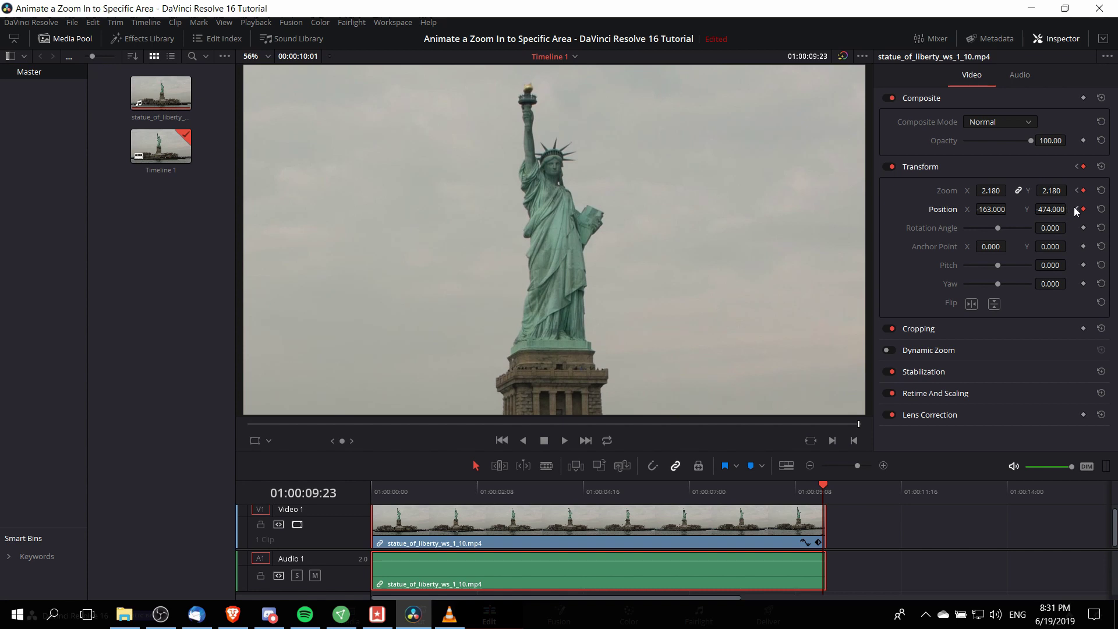
Step: Flip between the 01:00:02:09 and 01:00:09:23 keyframes to compare the framing
left_click(1077, 209)
left_click(1090, 209)
left_click(1077, 209)
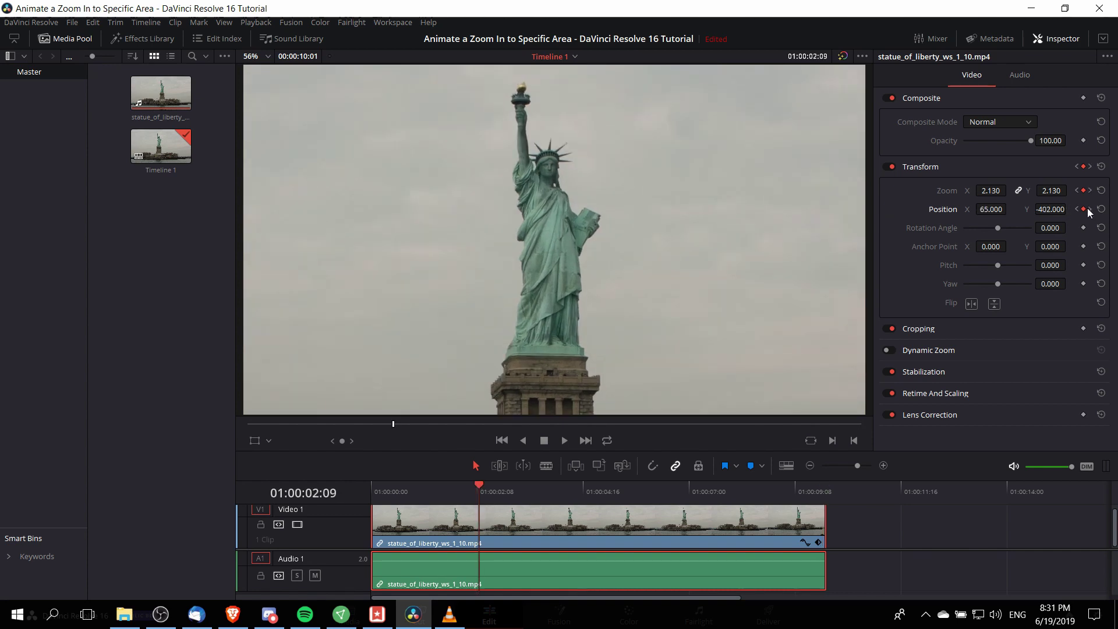
left_click(1089, 210)
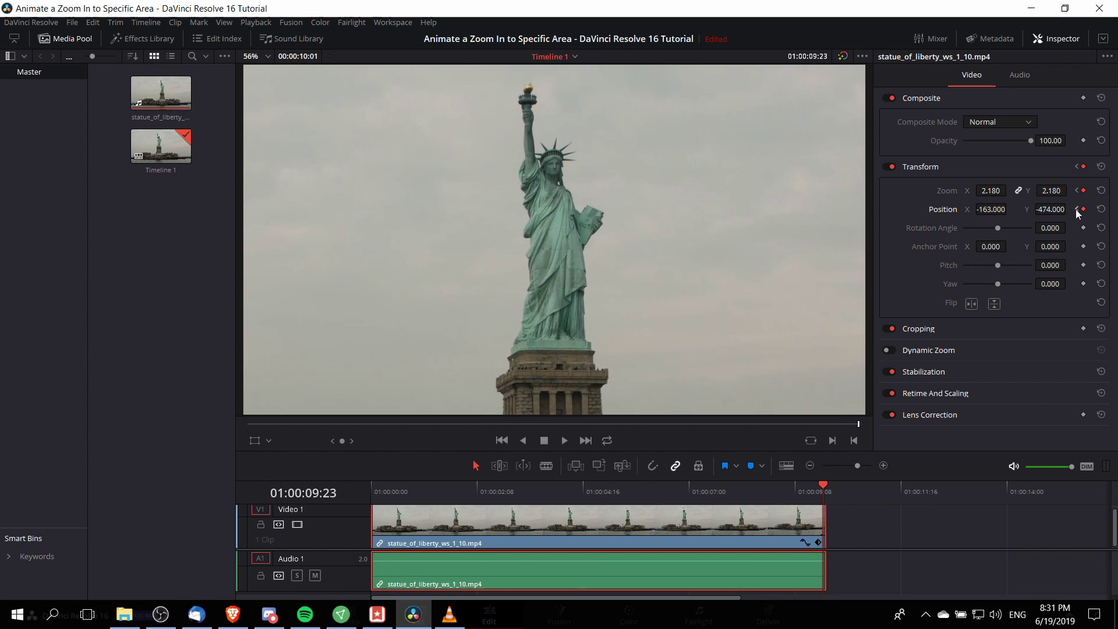
left_click(1077, 209)
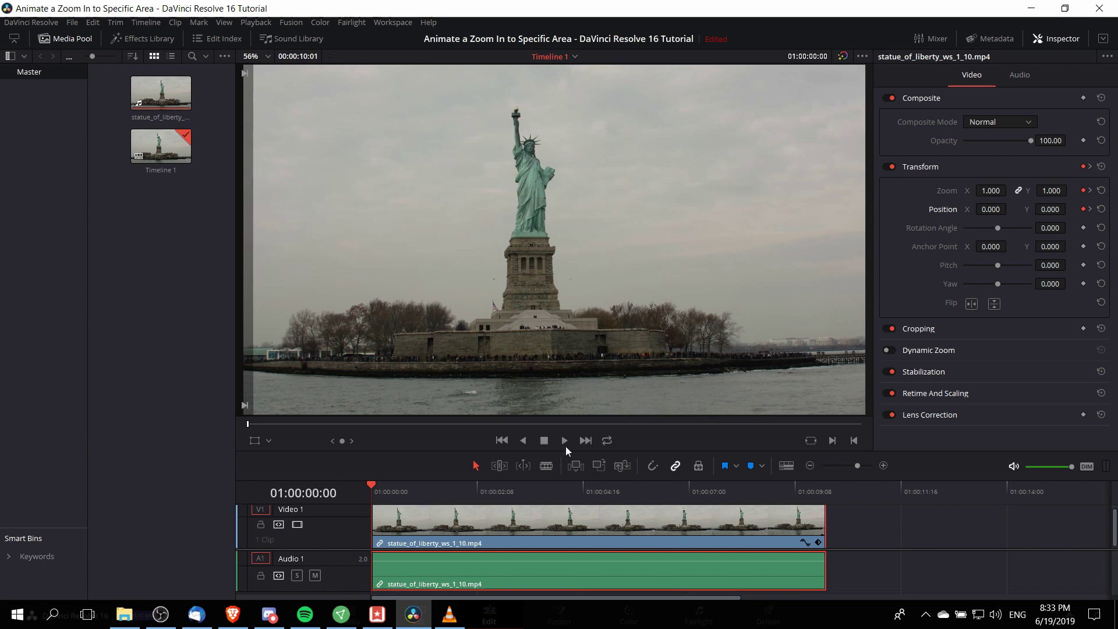
left_click(564, 443)
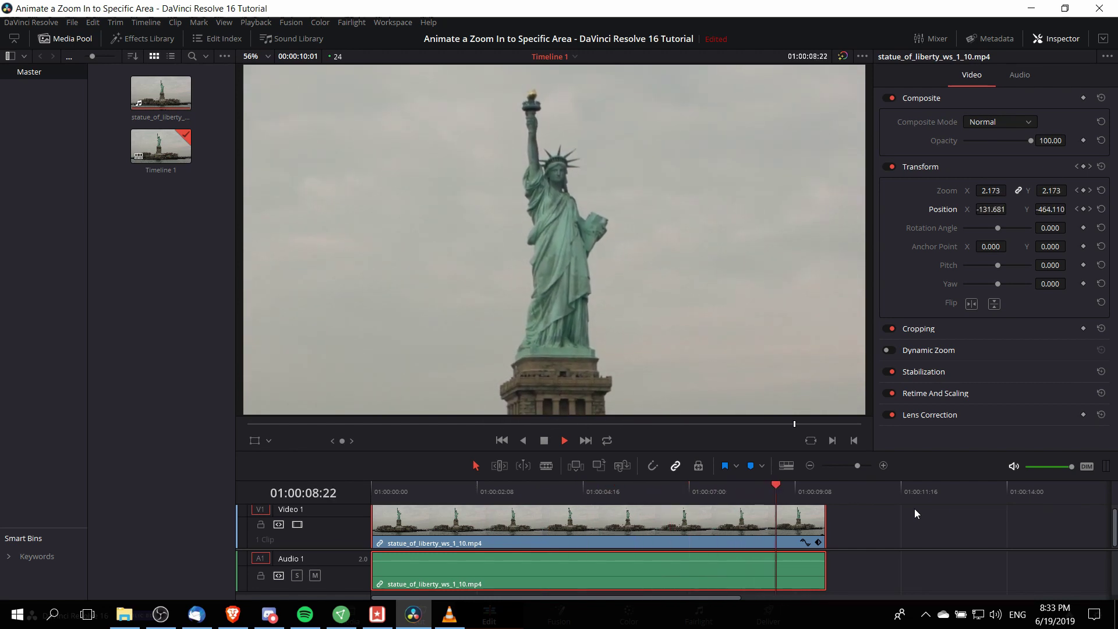
key("space")
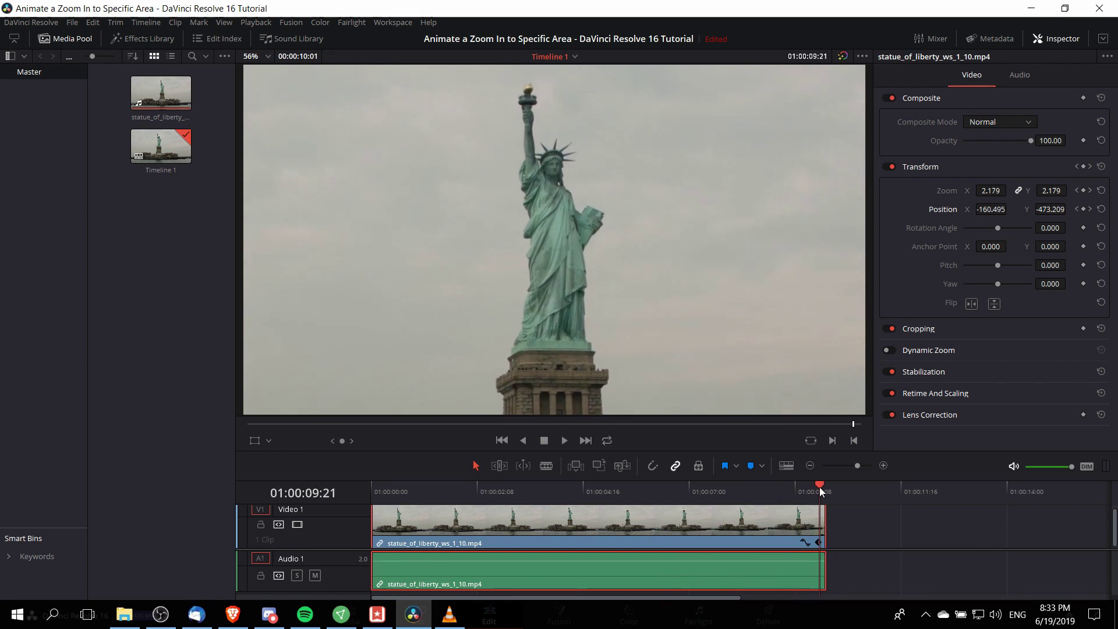